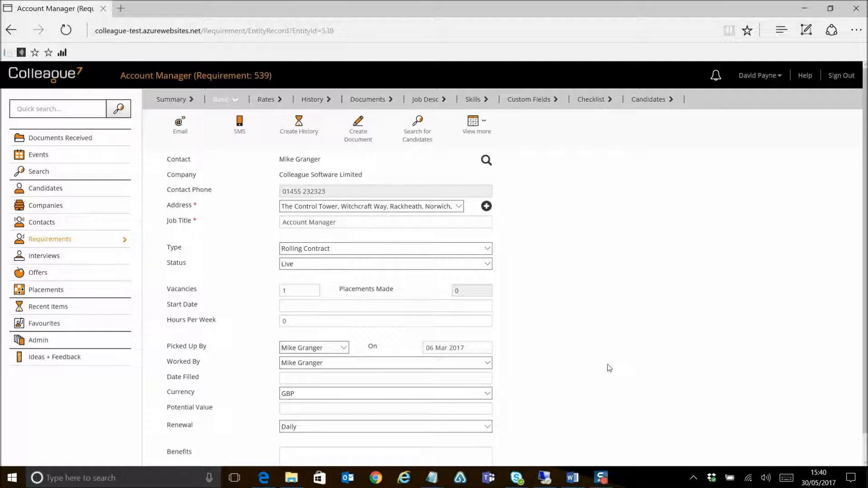
View the requirement's candidates, open the rejected candidate's record, acknowledge the under-offer notice and show the candidate's requirements
left_click(651, 103)
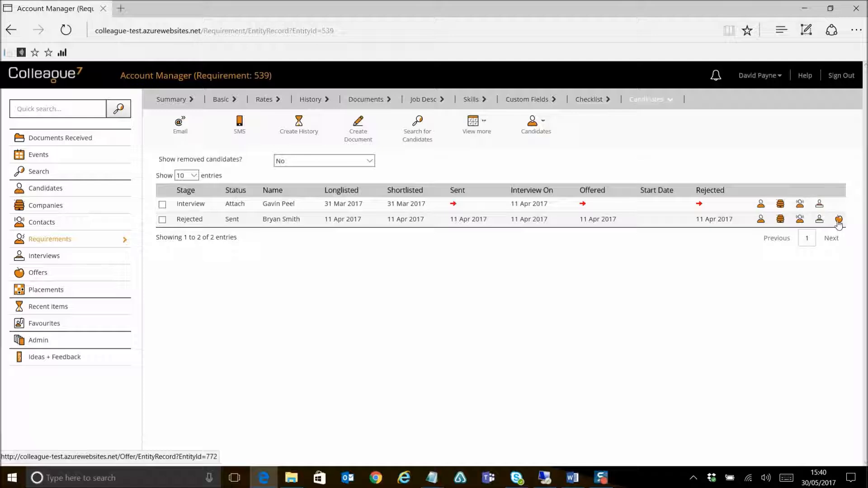
left_click(760, 220)
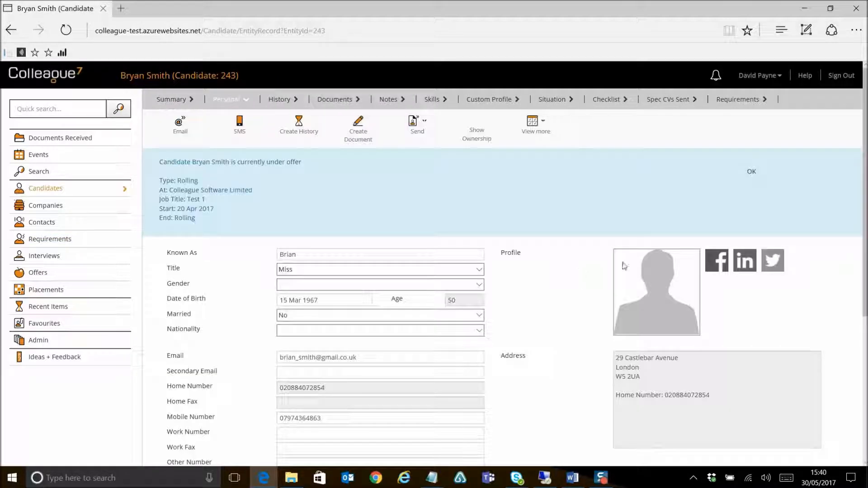
left_click(754, 174)
left_click(741, 99)
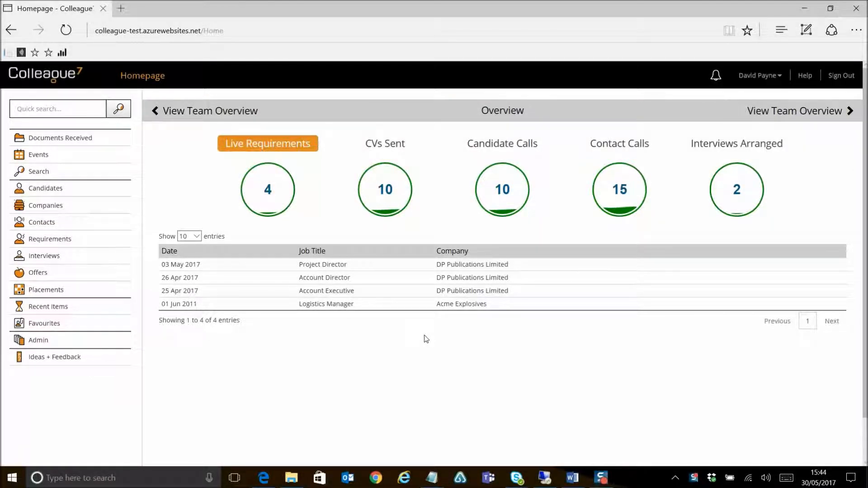
Quick-search by the candidate's surname from the homepage and open the matching candidate's record
left_click(57, 108)
type("payne")
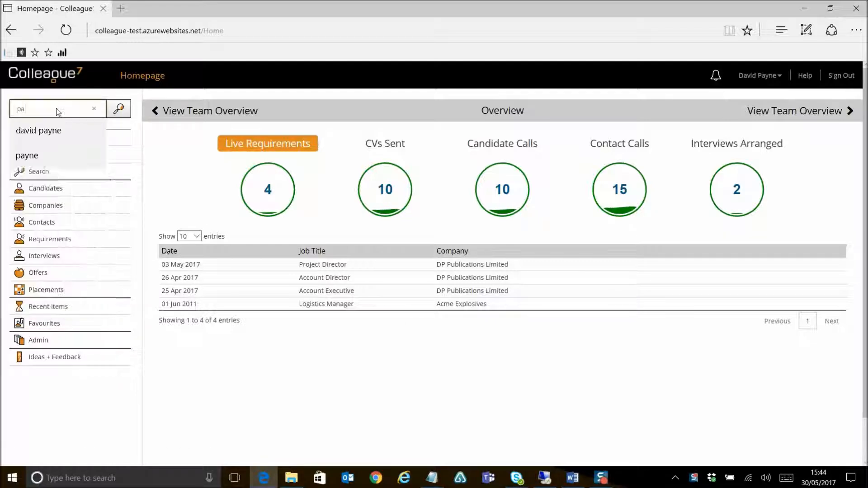
left_click(119, 110)
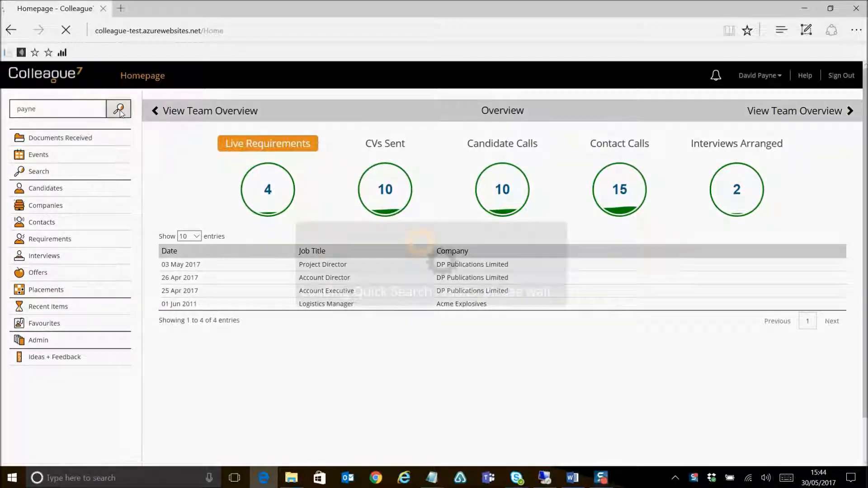
left_click(362, 154)
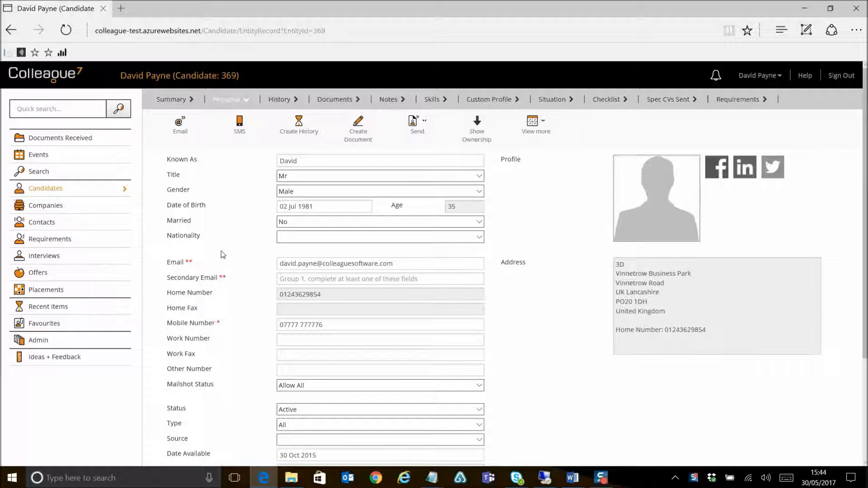
Quick-search for another surname and open the record of candidate 8766
left_click(78, 111)
type("smith")
key("Return")
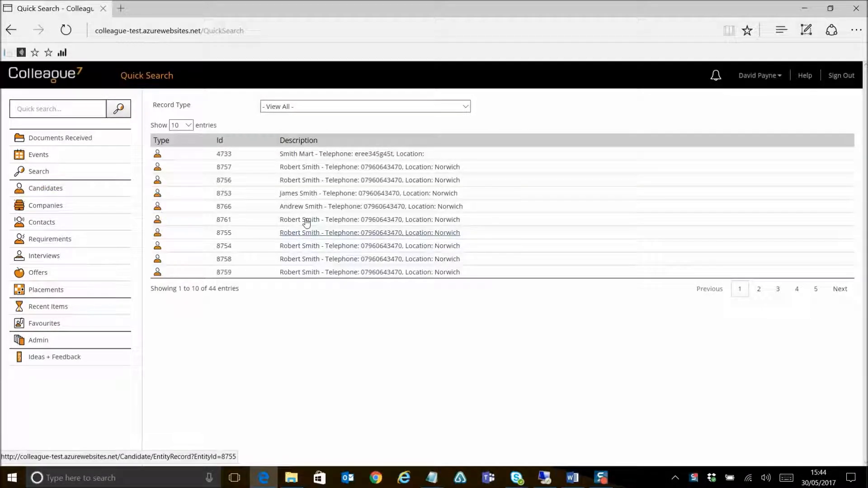
left_click(333, 207)
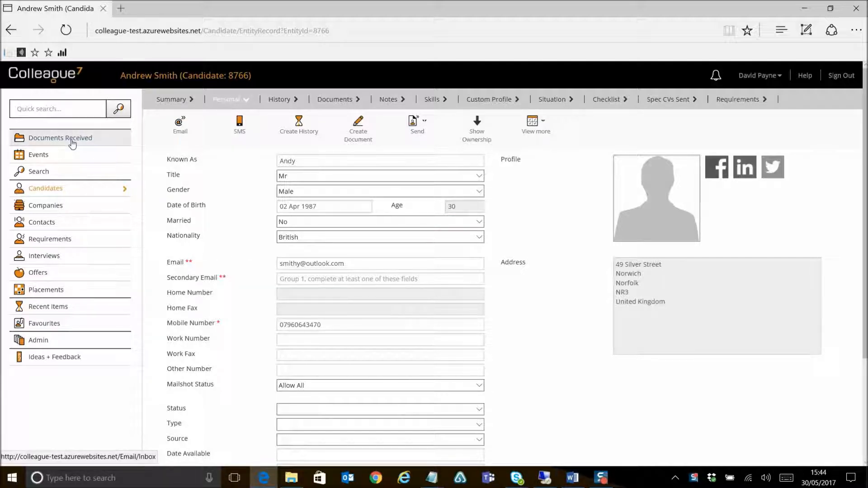
Show the documents received, filtering them from 9 May 2017 and subsequently from 16 May 2017
left_click(72, 143)
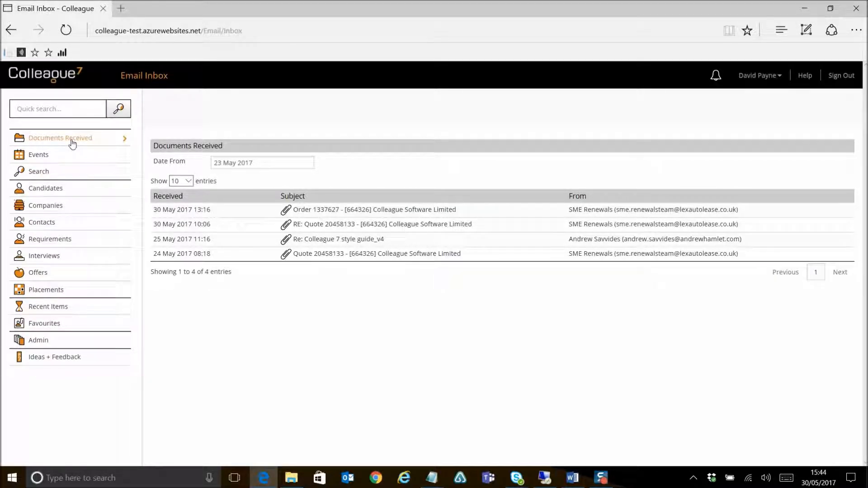
left_click(262, 164)
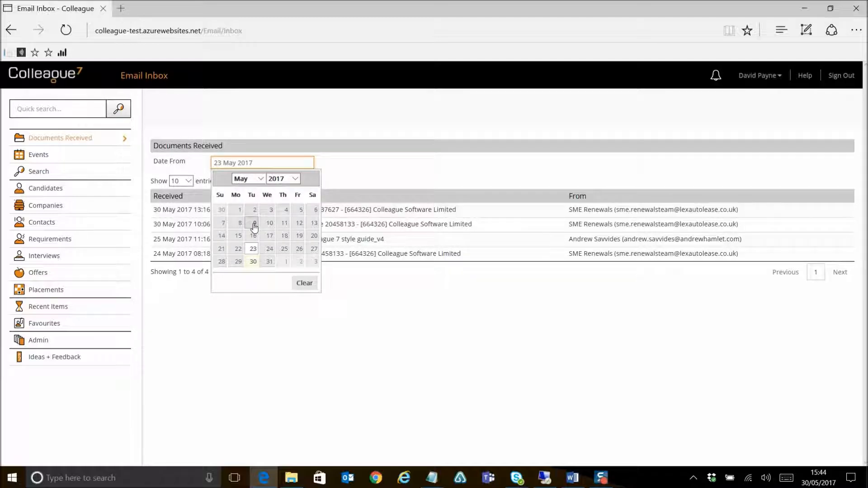
left_click(253, 224)
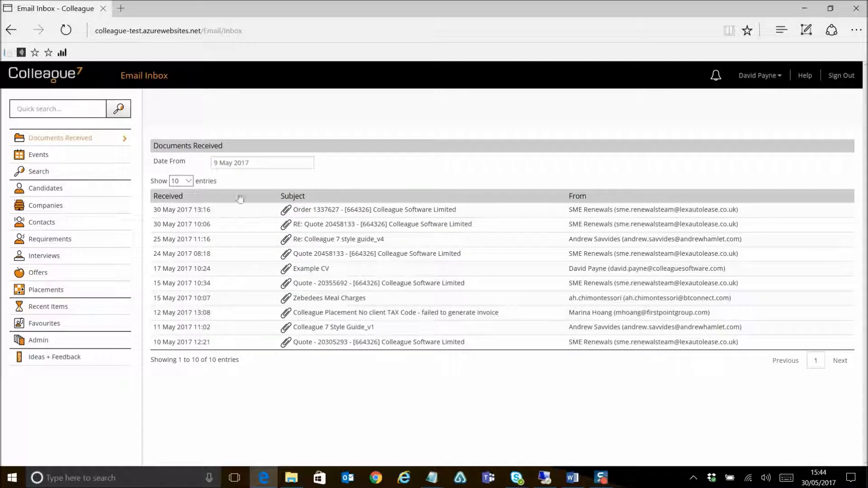
left_click(260, 164)
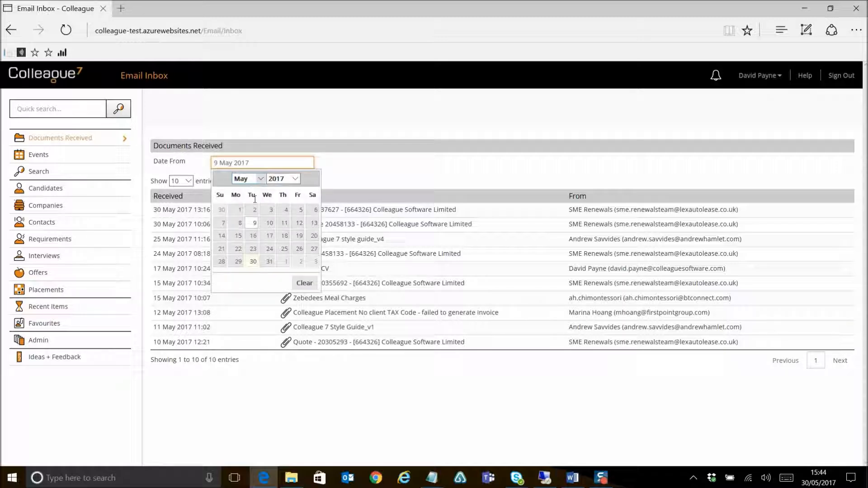
left_click(253, 238)
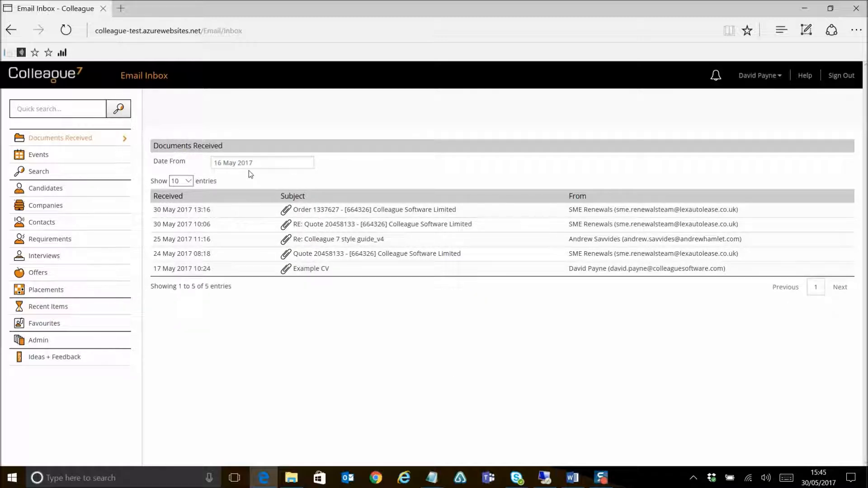
Filter the received documents from 23 May 2017, widen the range to 9 May 2017, and return the start date to 23 May 2017
left_click(286, 168)
left_click(253, 248)
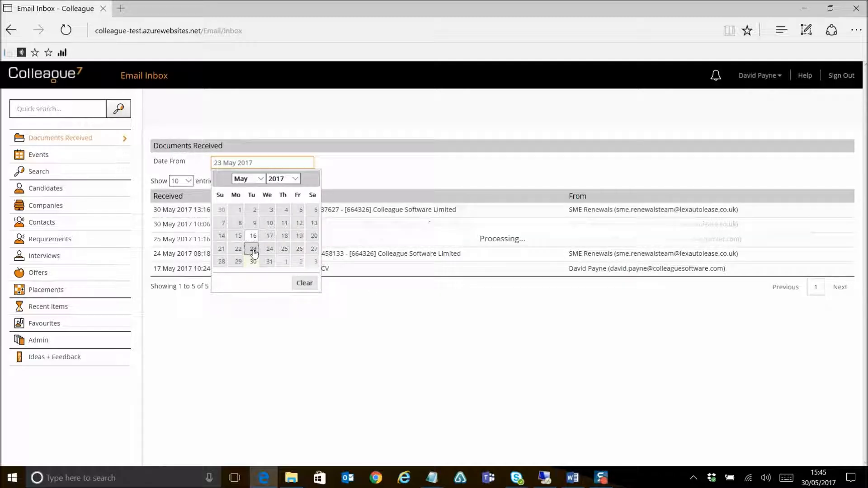
left_click(258, 168)
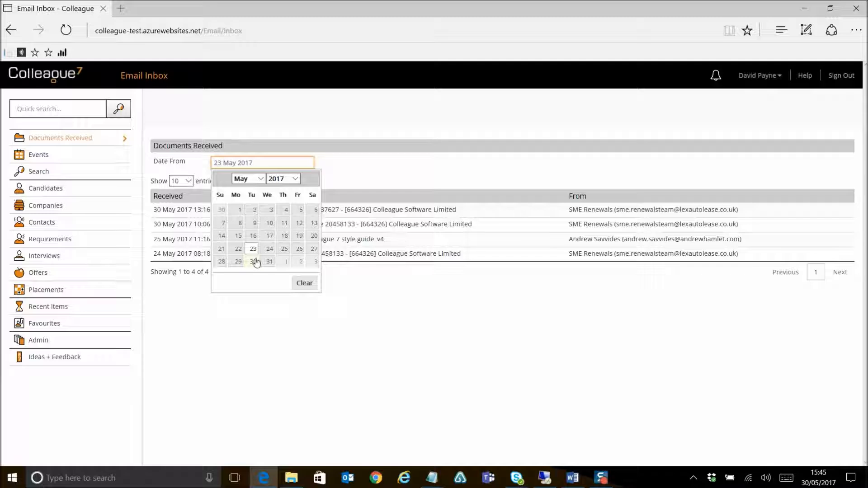
left_click(254, 223)
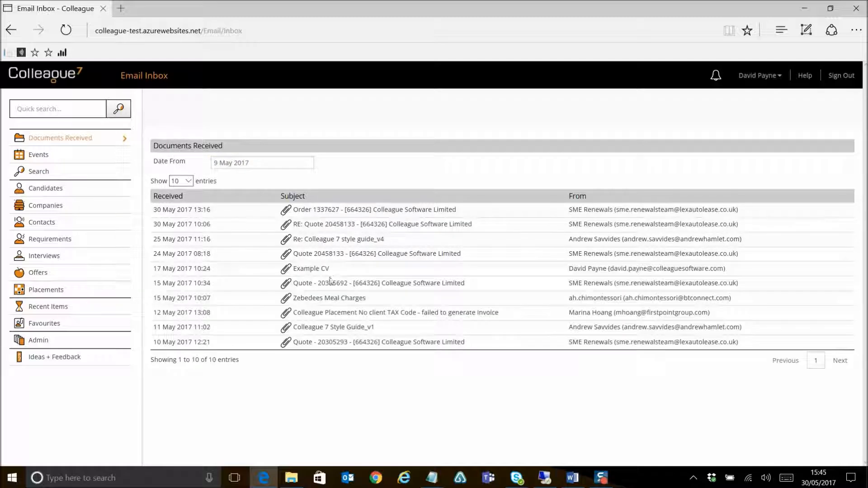
left_click(260, 161)
left_click(254, 248)
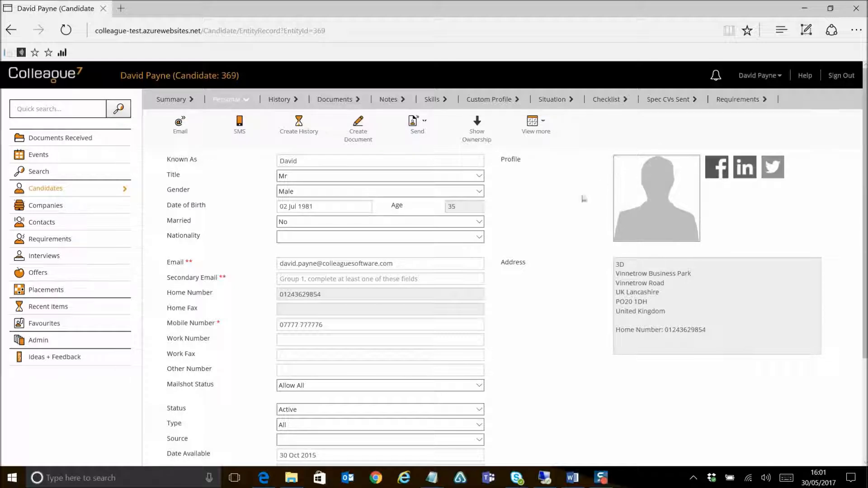
Preview the image files among the candidate's documents and reselect the CV
left_click(332, 101)
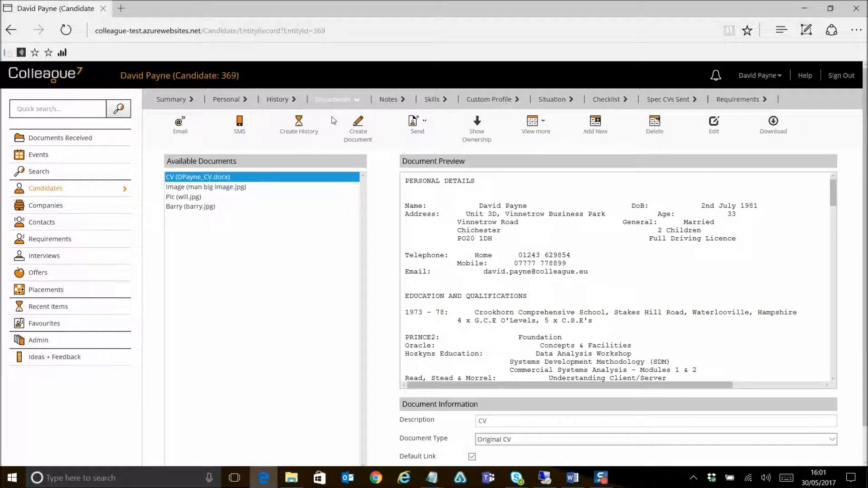
left_click(201, 198)
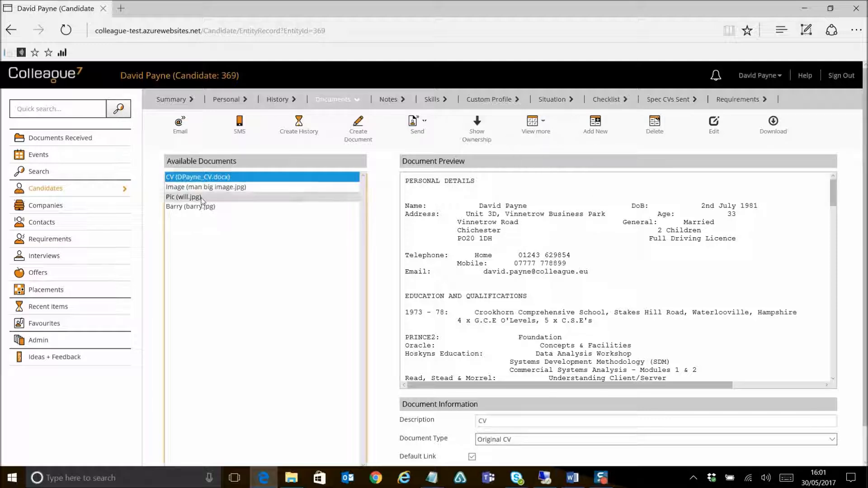
left_click(234, 208)
left_click(243, 197)
left_click(247, 177)
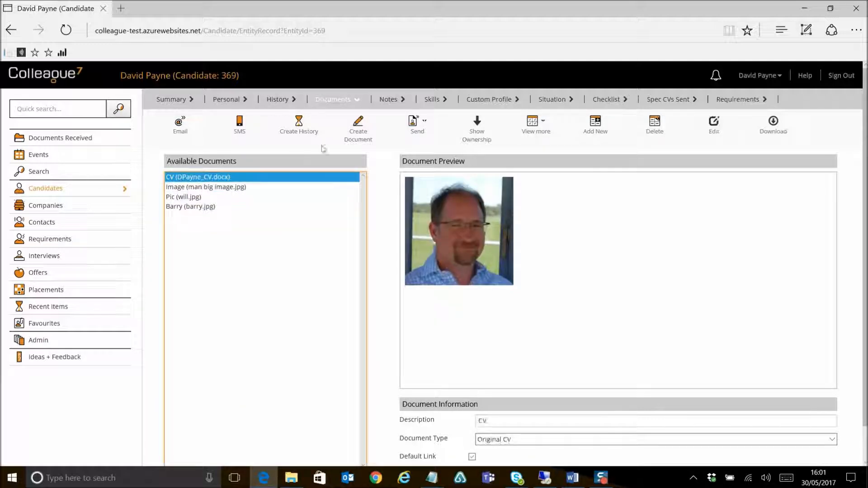
Start a new document for the candidate and choose the photo of the man in the checked shirt from Pictures as its file
left_click(595, 124)
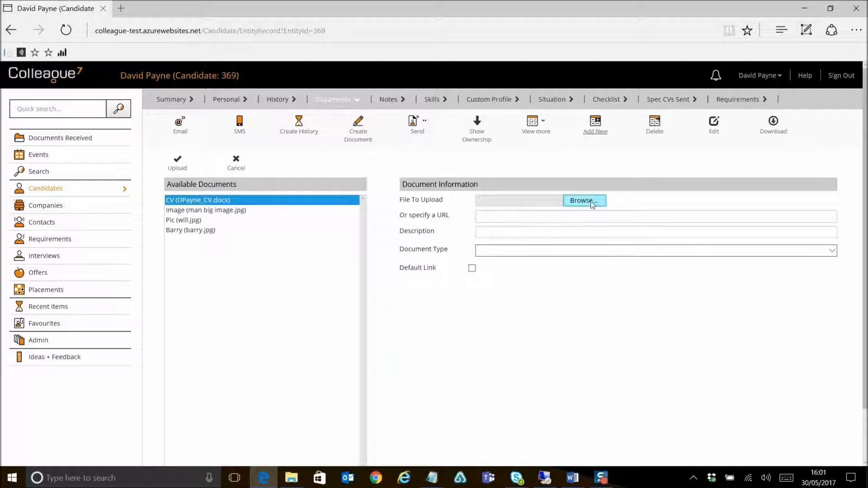
left_click(584, 201)
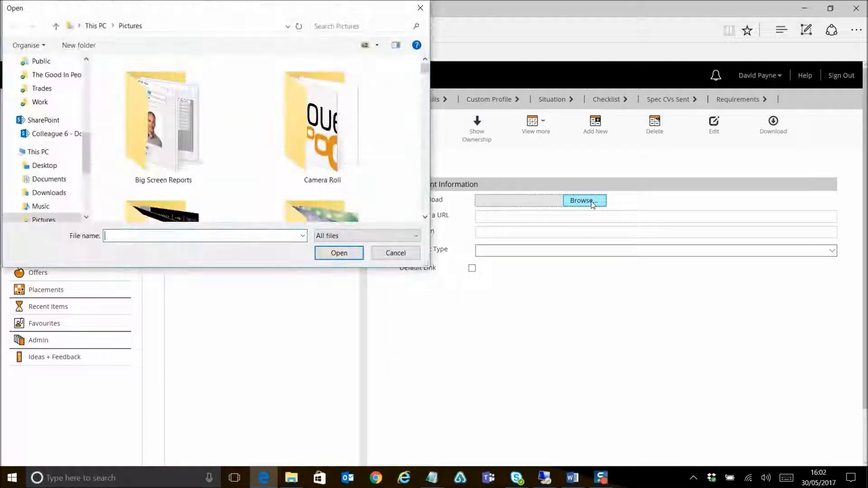
scroll(302, 158, "down", 5)
left_click(302, 158)
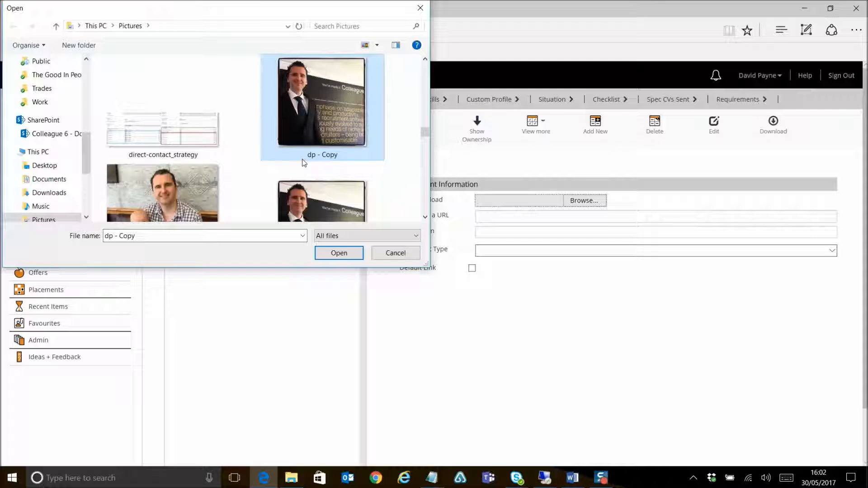
left_click(171, 188)
left_click(346, 255)
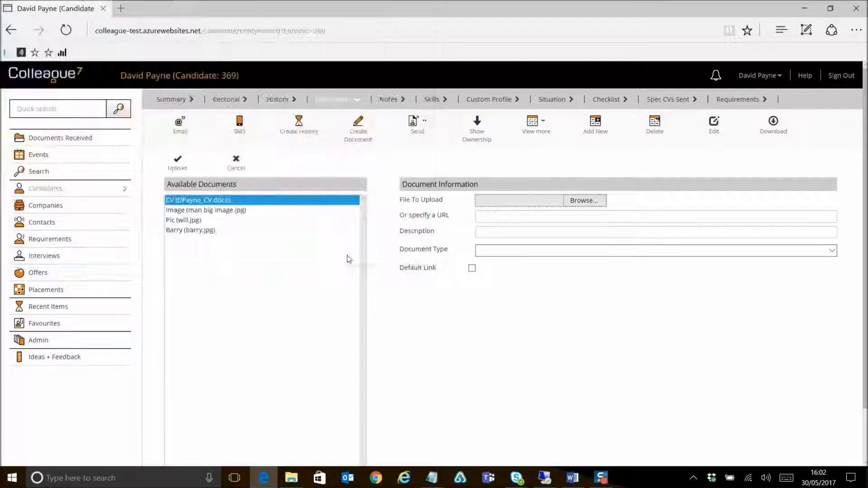
Describe the file as Picture, set its document type to Profile Picture, upload it and return to the candidate's personal details
left_click(509, 234)
left_click(510, 250)
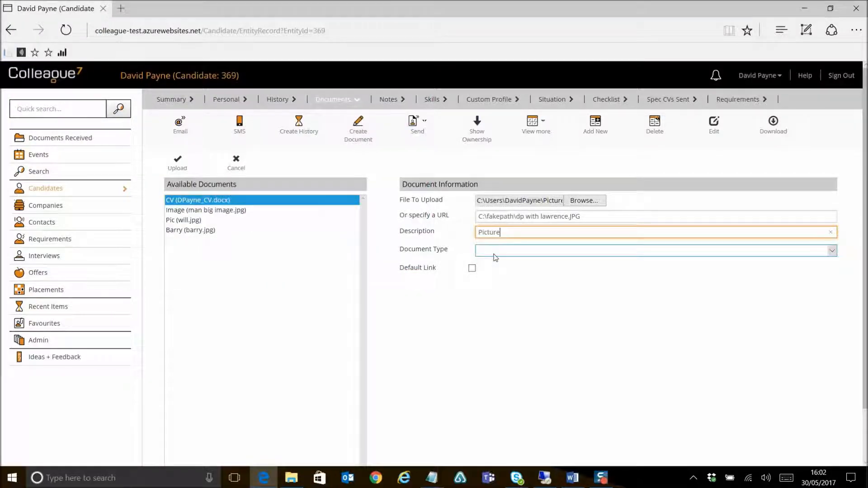
left_click(494, 253)
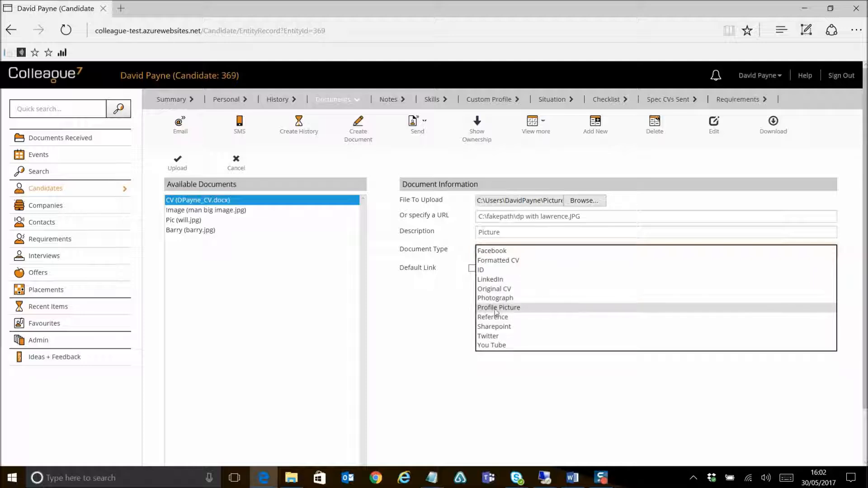
left_click(522, 309)
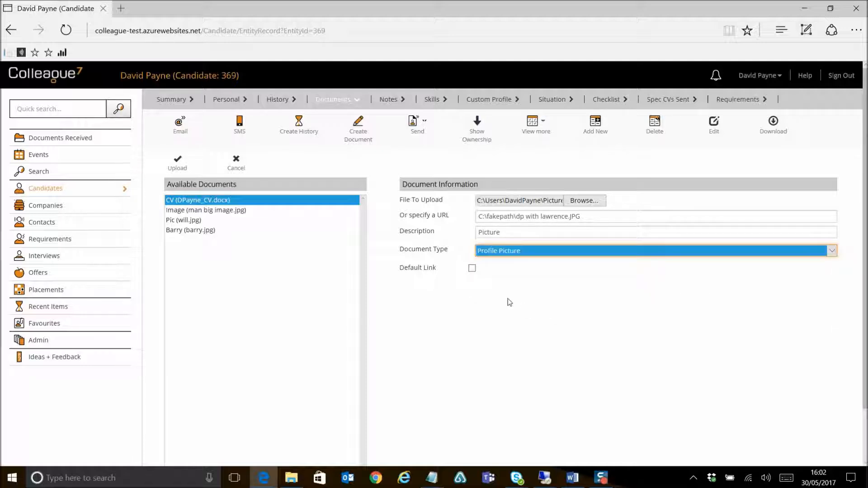
left_click(177, 162)
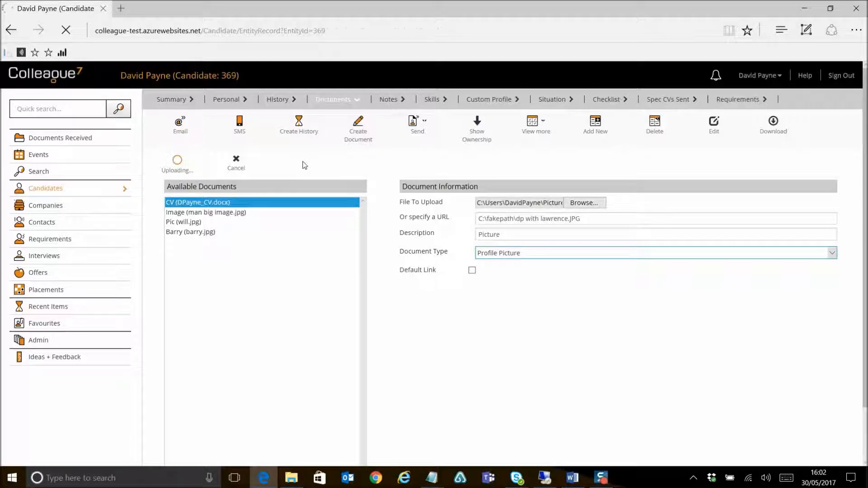
left_click(229, 100)
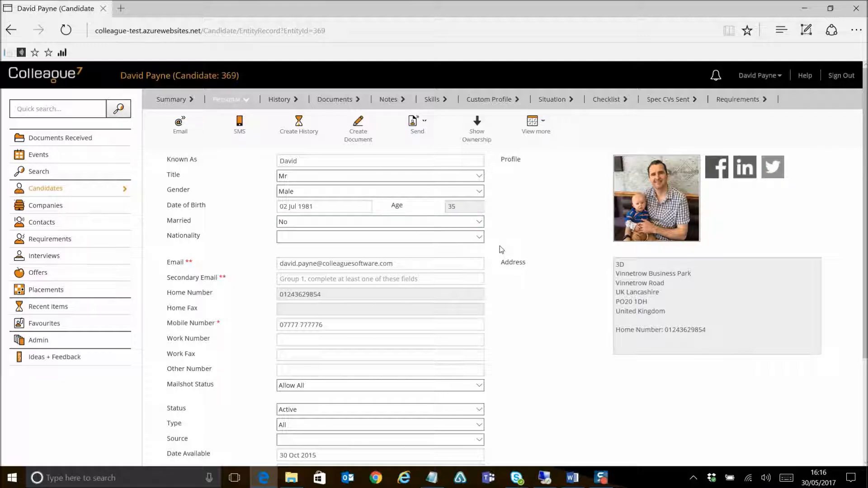
Run the Facebook search from the candidate's social media links and open the matching person's profile
left_click(174, 100)
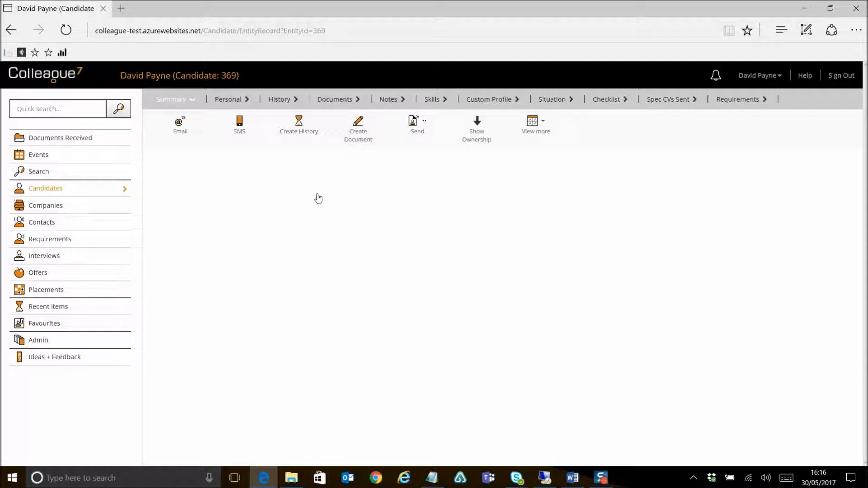
left_click(770, 173)
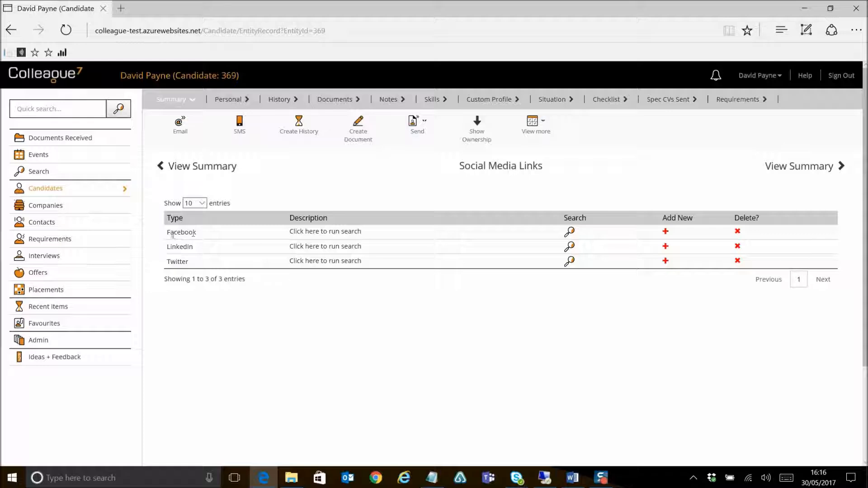
left_click(326, 234)
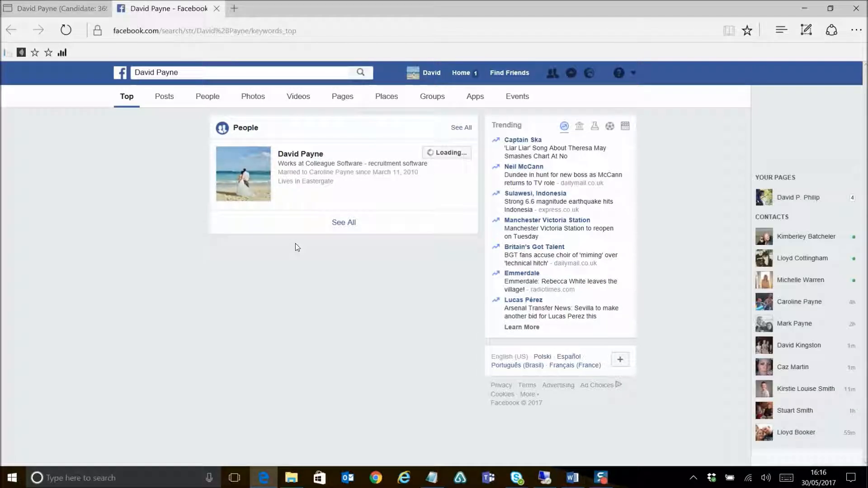
left_click(303, 155)
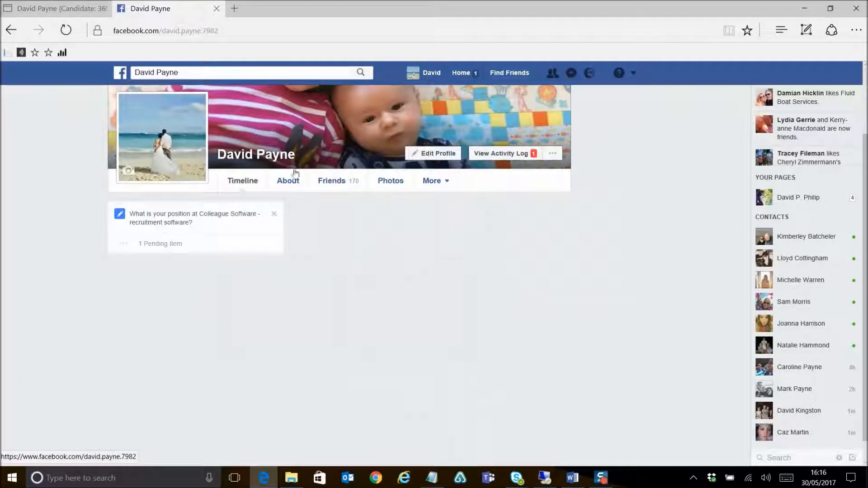
Copy the Facebook profile's web address and switch back to the candidate's social media links in Colleague 7
left_click(237, 30)
key("ctrl+a")
key("ctrl+c")
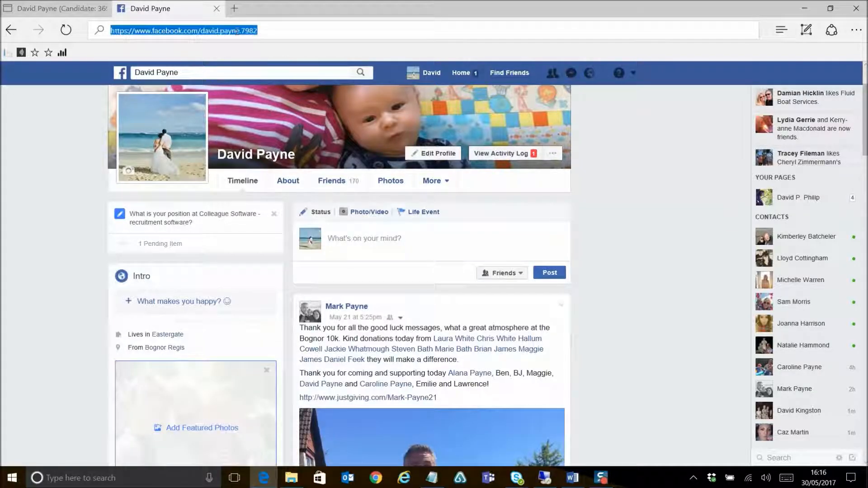
left_click(56, 12)
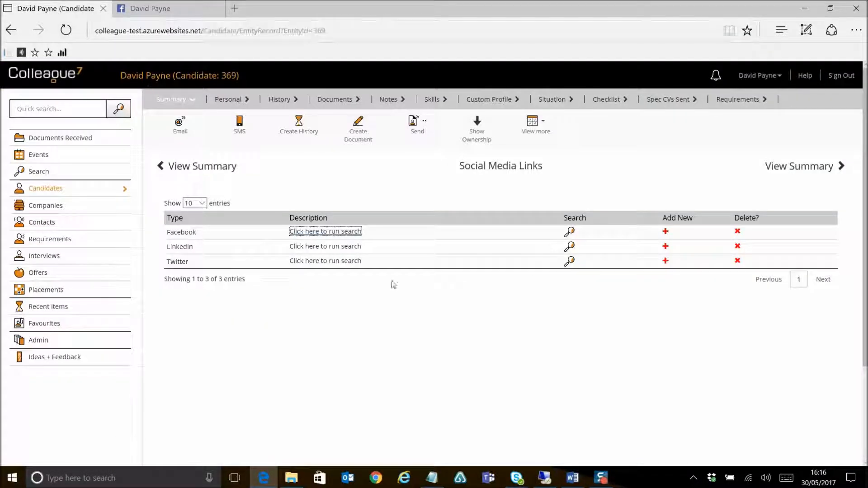
Add a Facebook link to the candidate with the copied profile address as its URL, save it and open the personal details
left_click(665, 231)
left_click(299, 260)
key("ctrl+v")
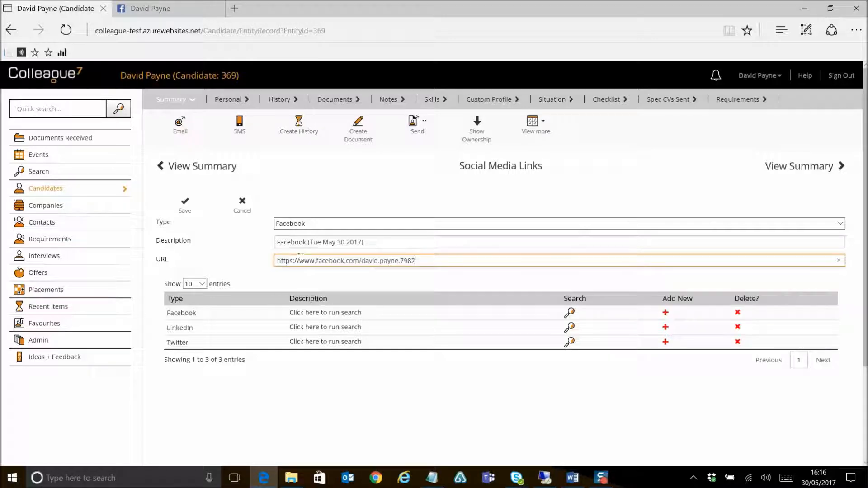
left_click(185, 205)
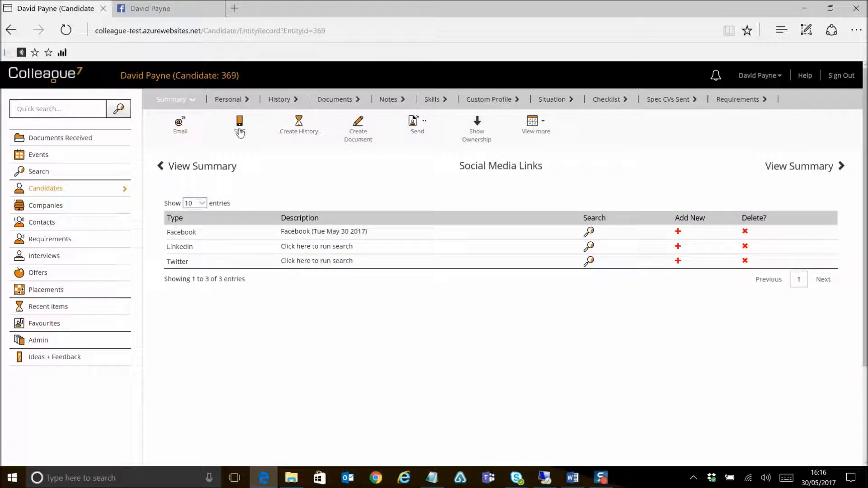
left_click(226, 99)
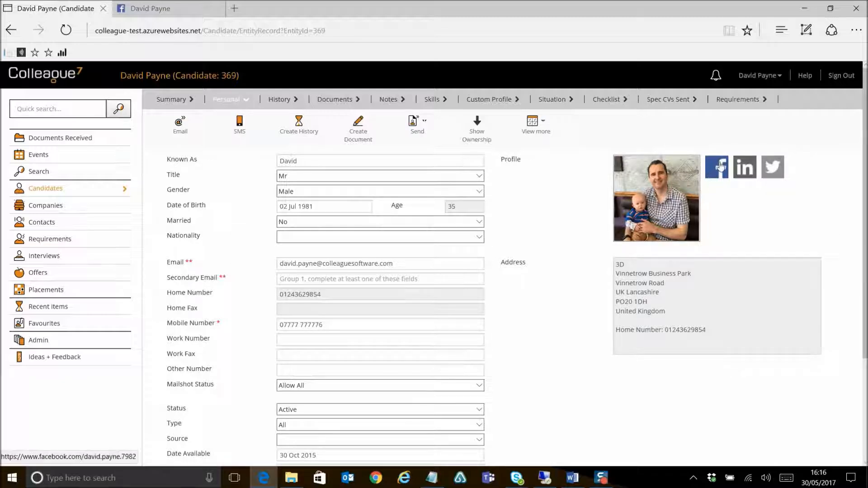
Run the LinkedIn search from the social media links, copy the matching person's profile address and switch back to Colleague 7
left_click(176, 100)
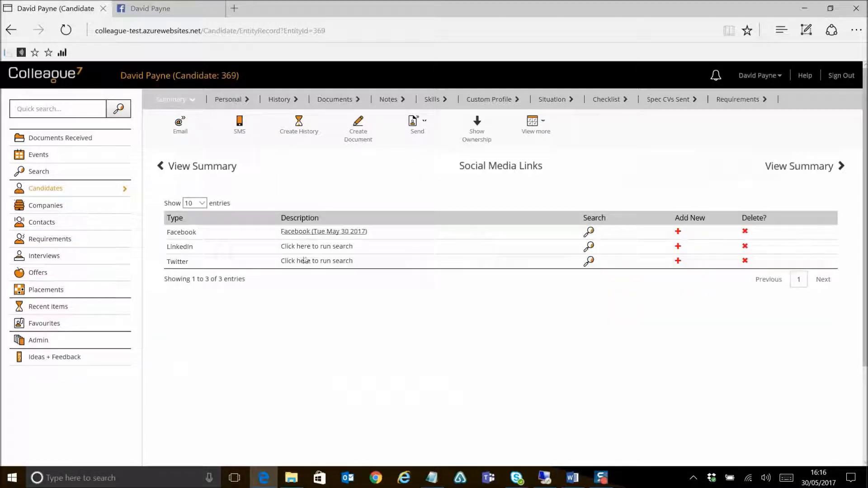
left_click(311, 247)
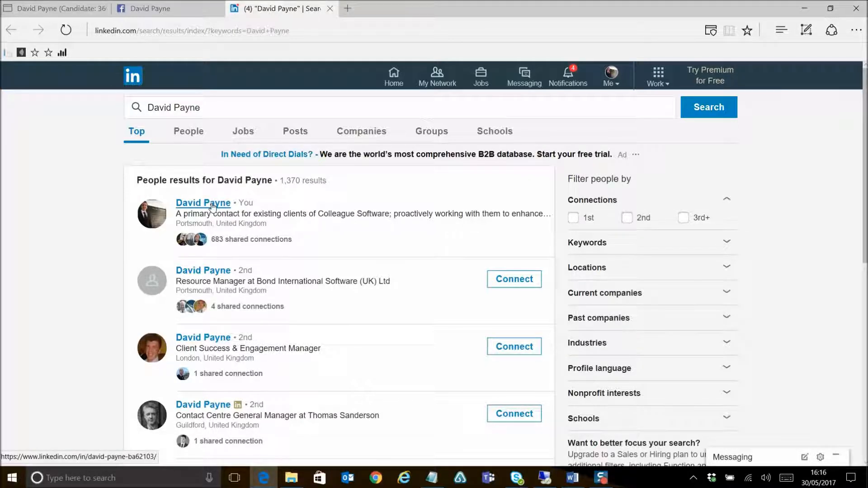
left_click(213, 206)
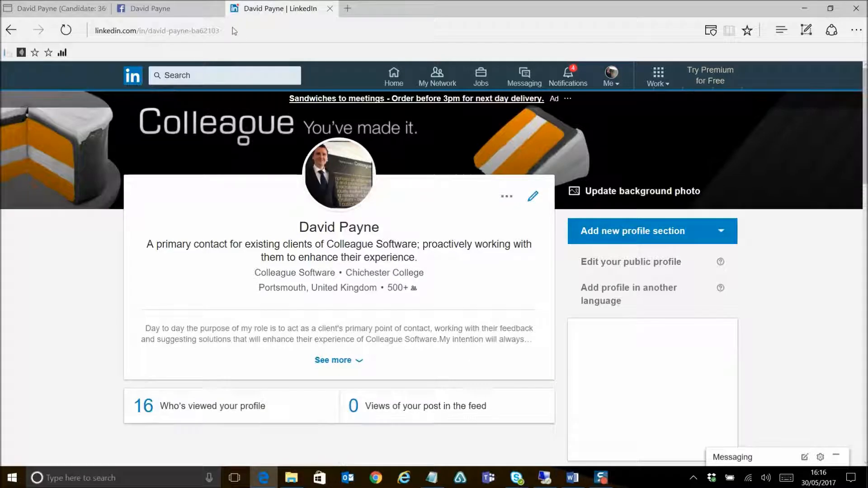
left_click(230, 32)
key("ctrl+c")
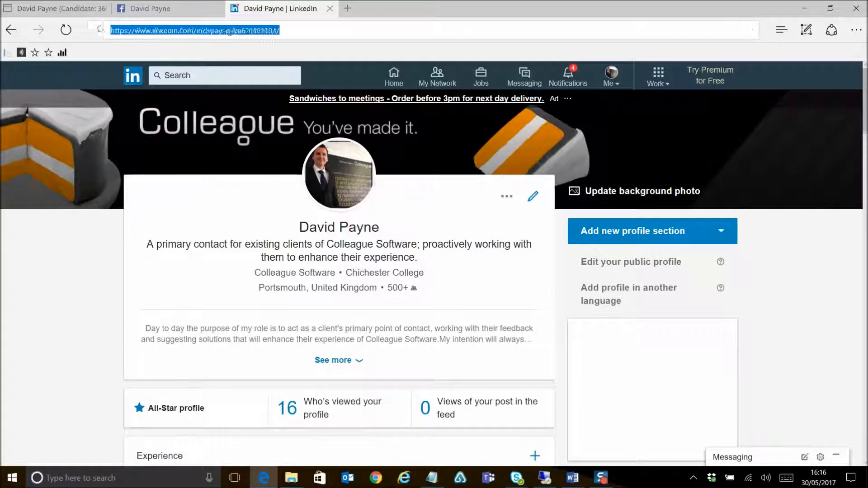
left_click(49, 9)
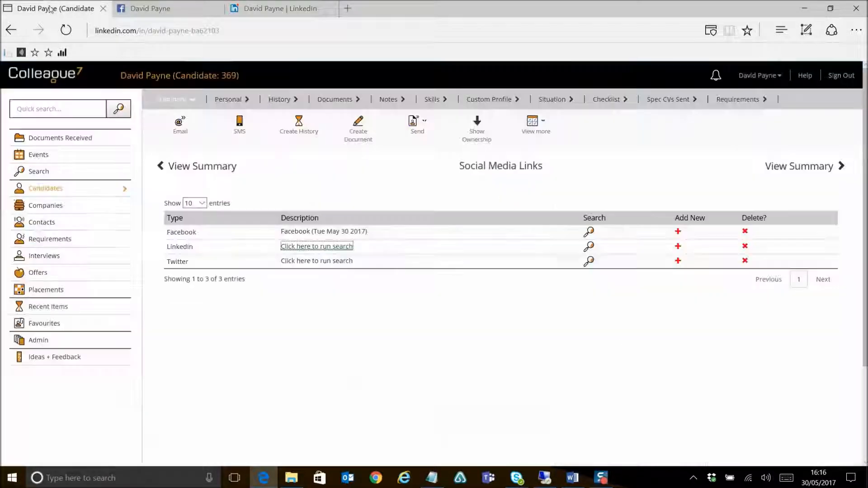
Add a LinkedIn link to the candidate with the copied profile address as its URL and save it
left_click(677, 246)
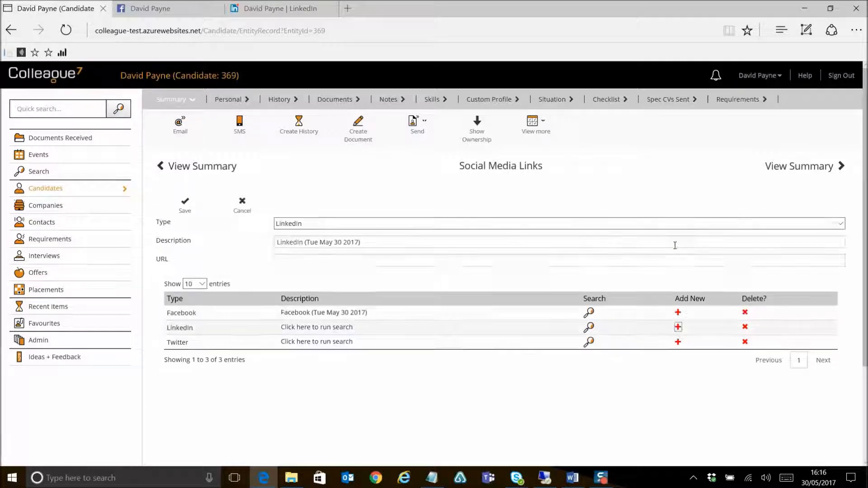
left_click(348, 257)
key("ctrl+v")
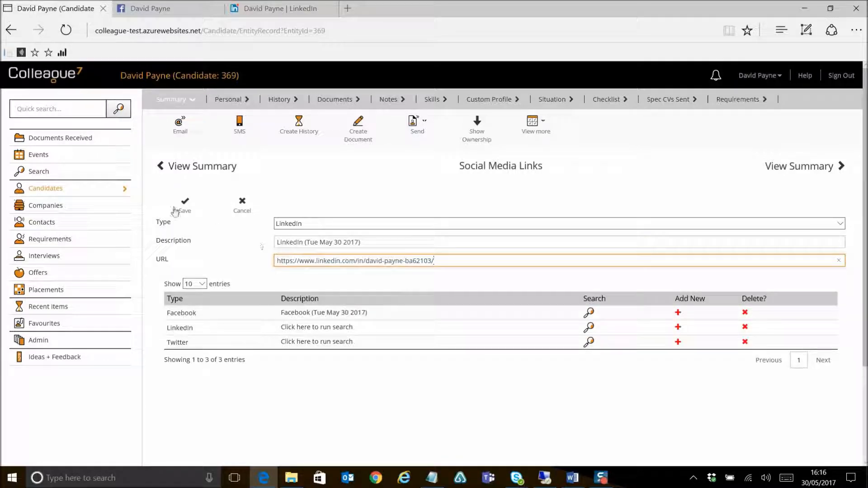
left_click(185, 206)
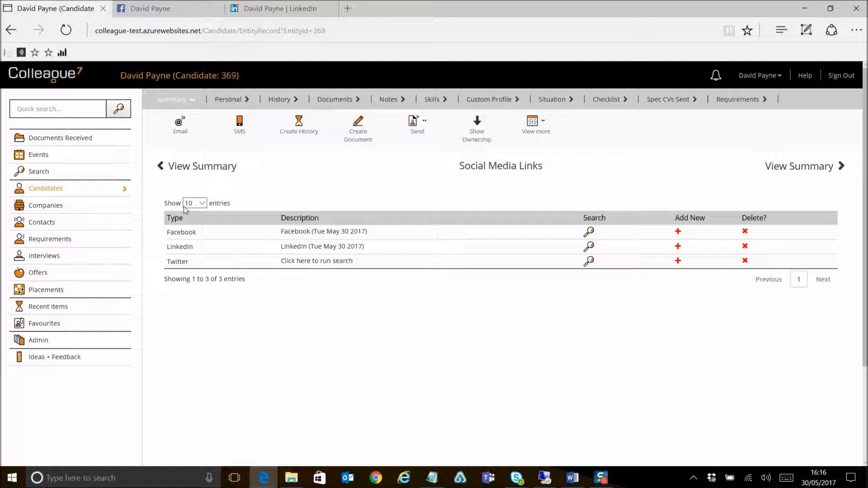
Open the LinkedIn profile linked in the candidate's personal details, then return to the candidate record in Colleague 7
left_click(222, 101)
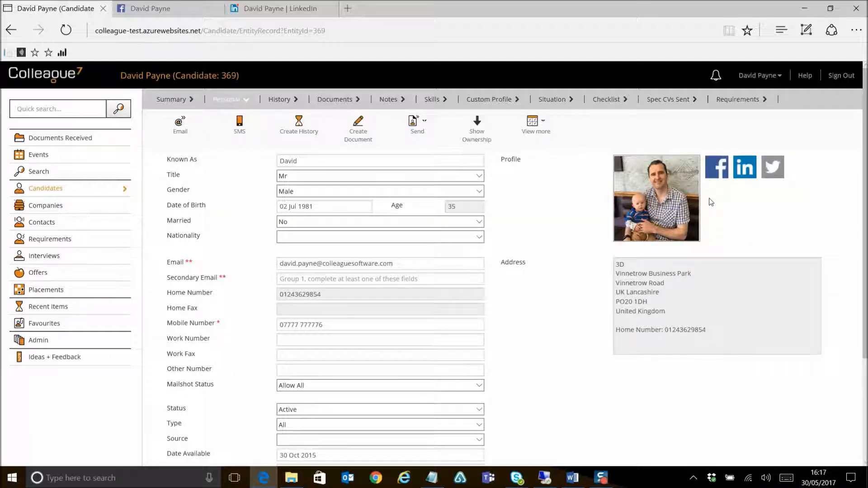
left_click(742, 173)
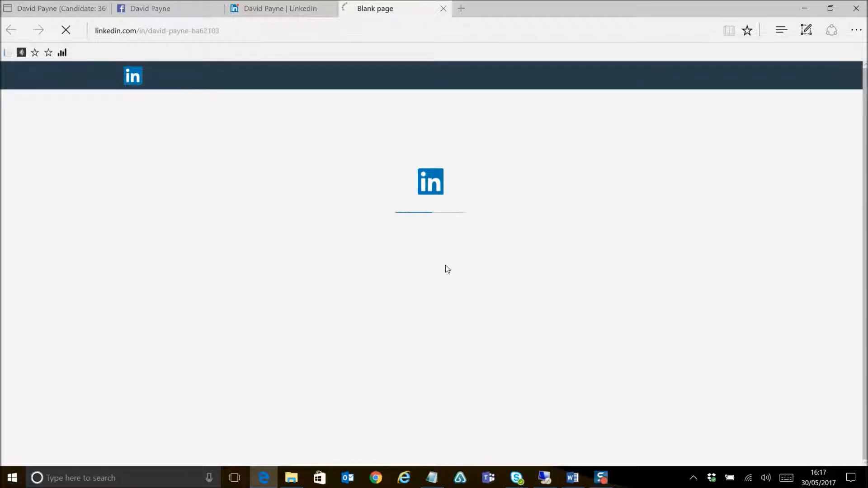
left_click(71, 11)
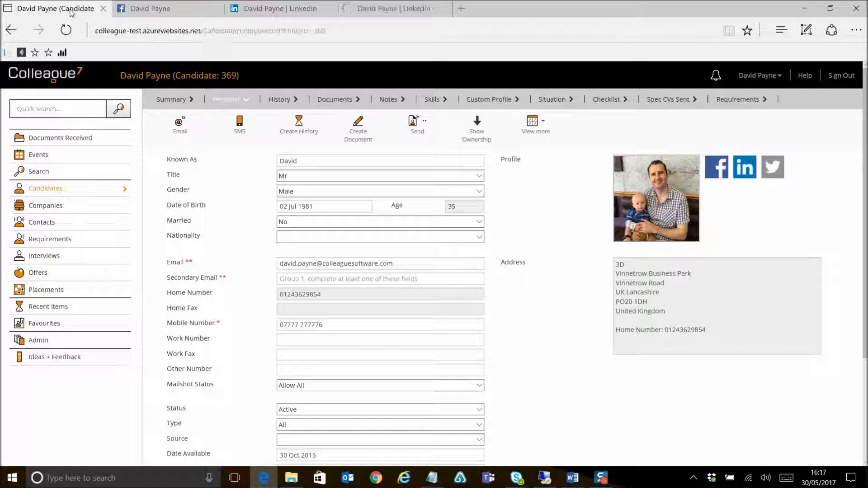
Run the Twitter search from the social media links, copy the Colleague Software account manager's profile address and switch back to Colleague 7
left_click(166, 102)
left_click(307, 260)
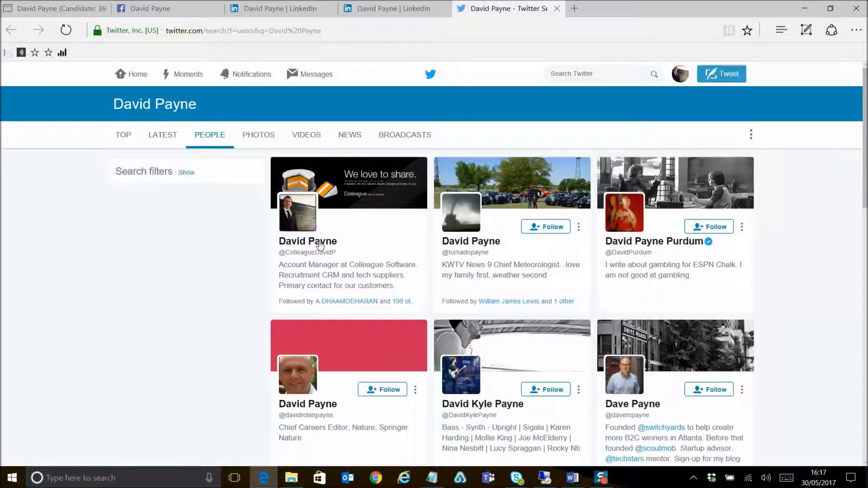
left_click(320, 246)
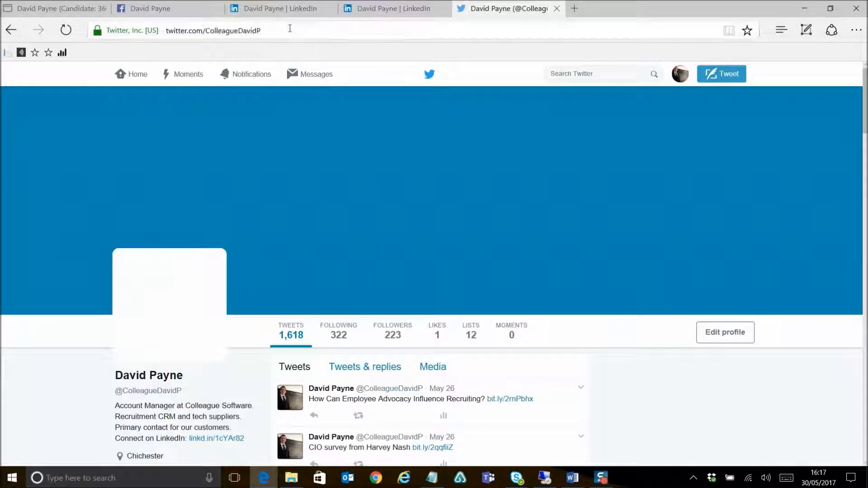
left_click(289, 29)
key("ctrl+c")
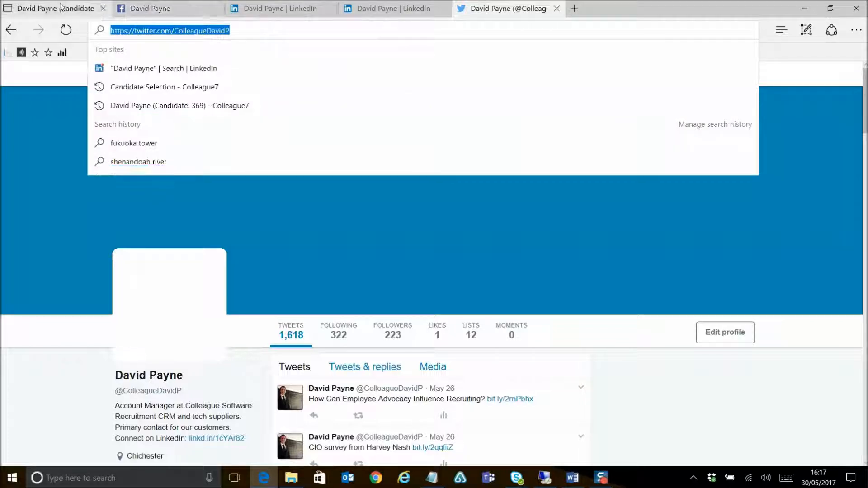
left_click(63, 8)
Add a Twitter link to the candidate with the copied profile address as its URL, save it and open the personal details
left_click(677, 261)
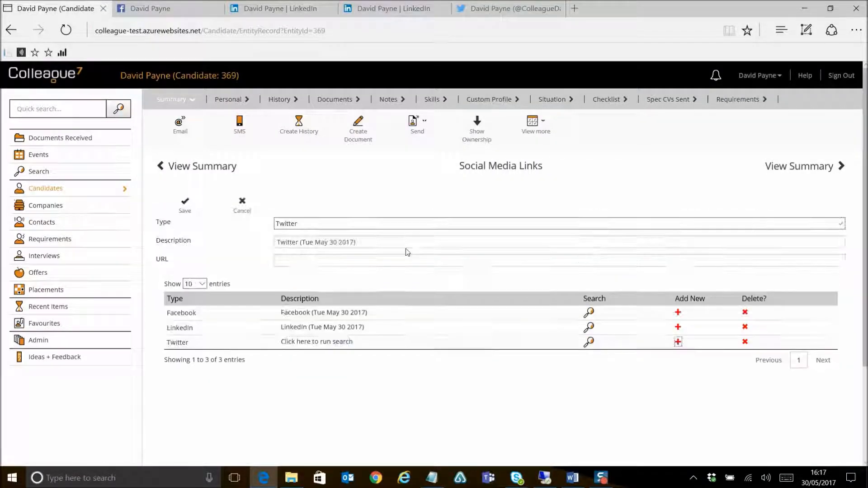
left_click(336, 261)
key("ctrl+v")
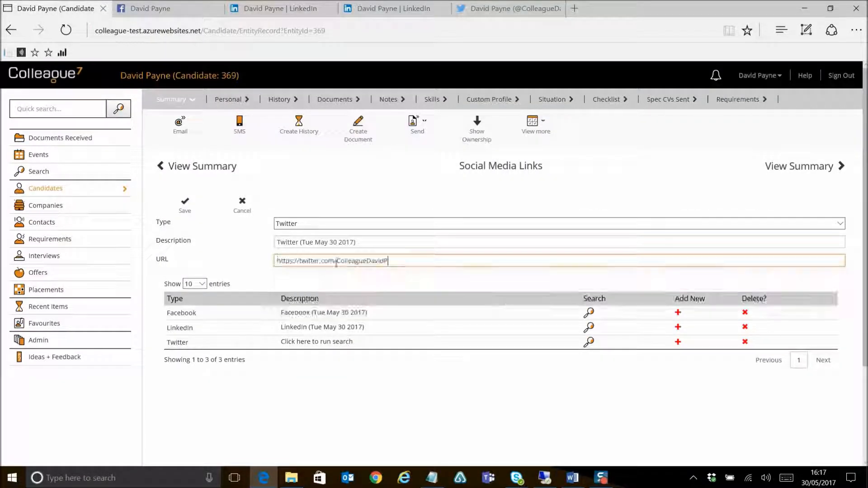
left_click(185, 205)
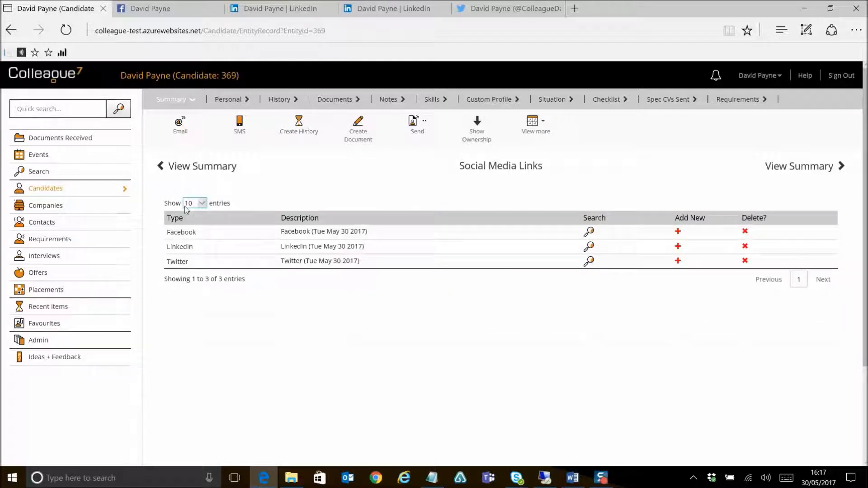
left_click(228, 99)
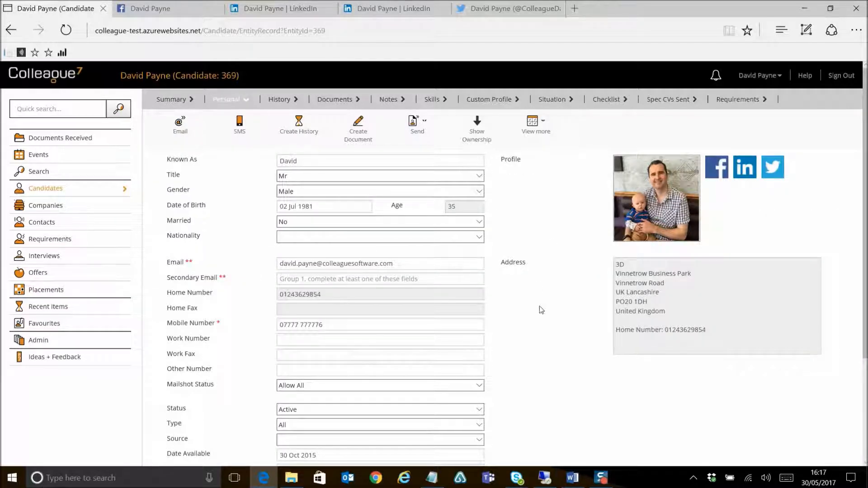